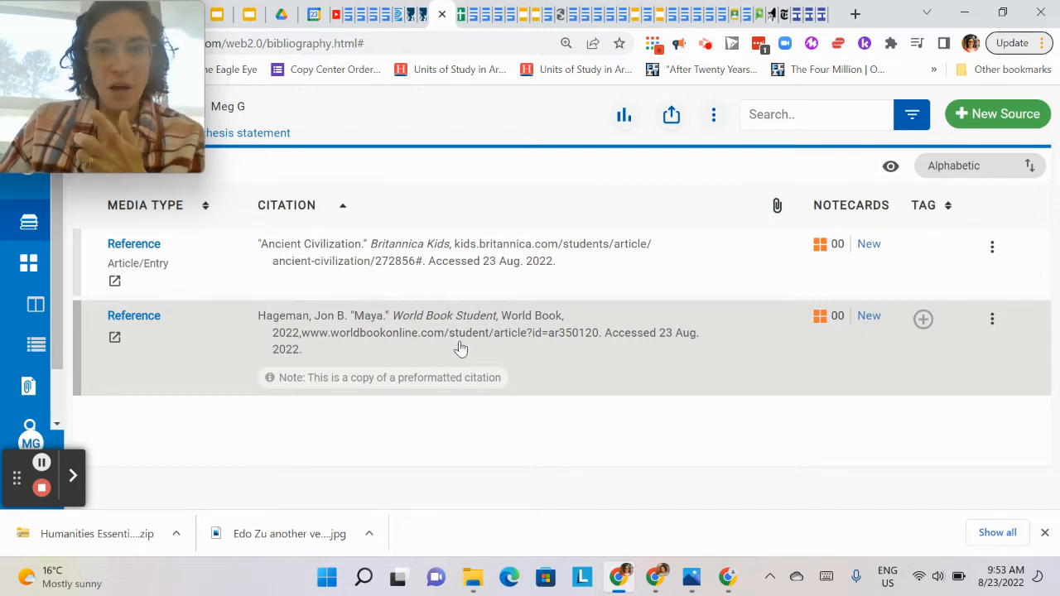
# Open the "Maya" World Book Student citation for editing and go to its Annotation section.
pyautogui.click(993, 322)
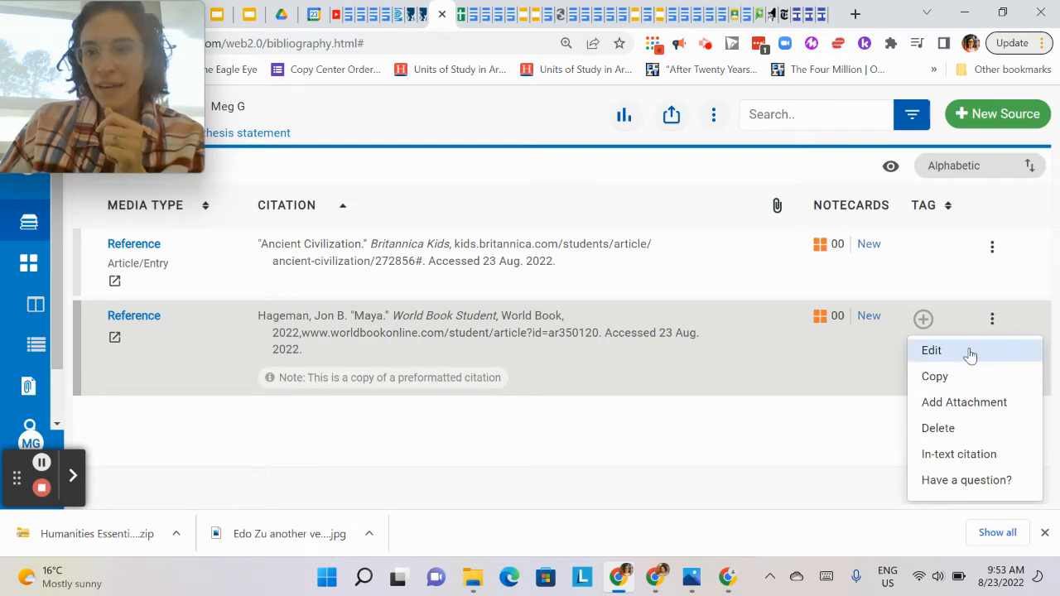
pyautogui.click(972, 353)
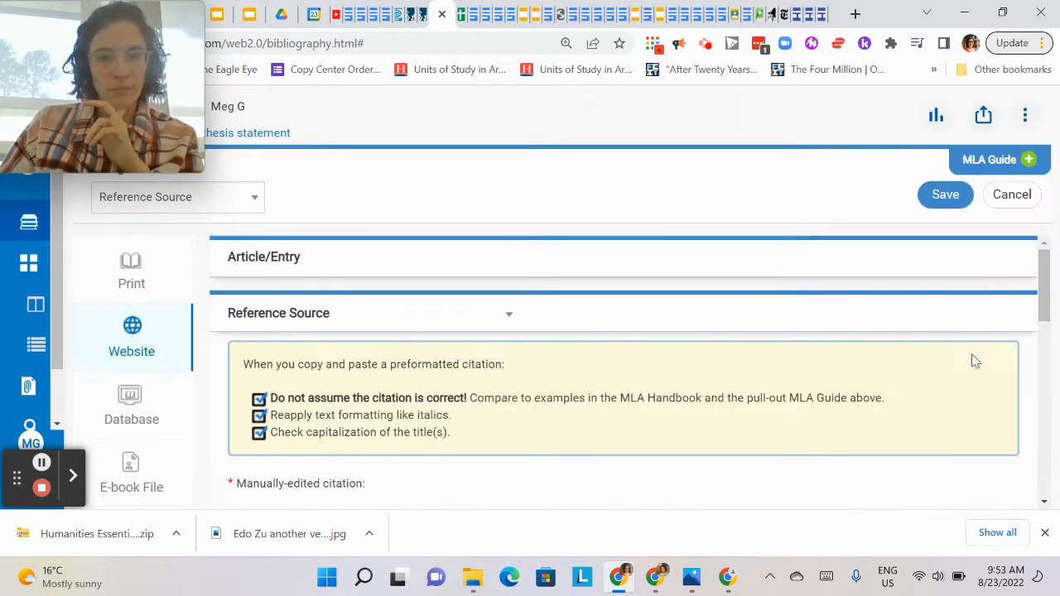
pyautogui.scroll(-3, 786, 345)
pyautogui.scroll(3, 786, 344)
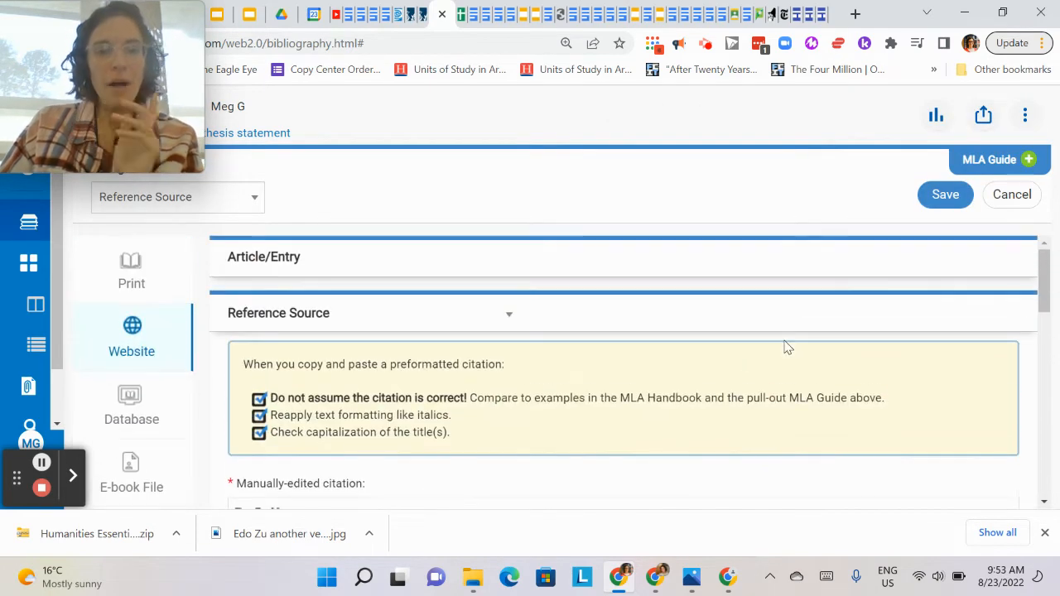
pyautogui.scroll(-8, 786, 345)
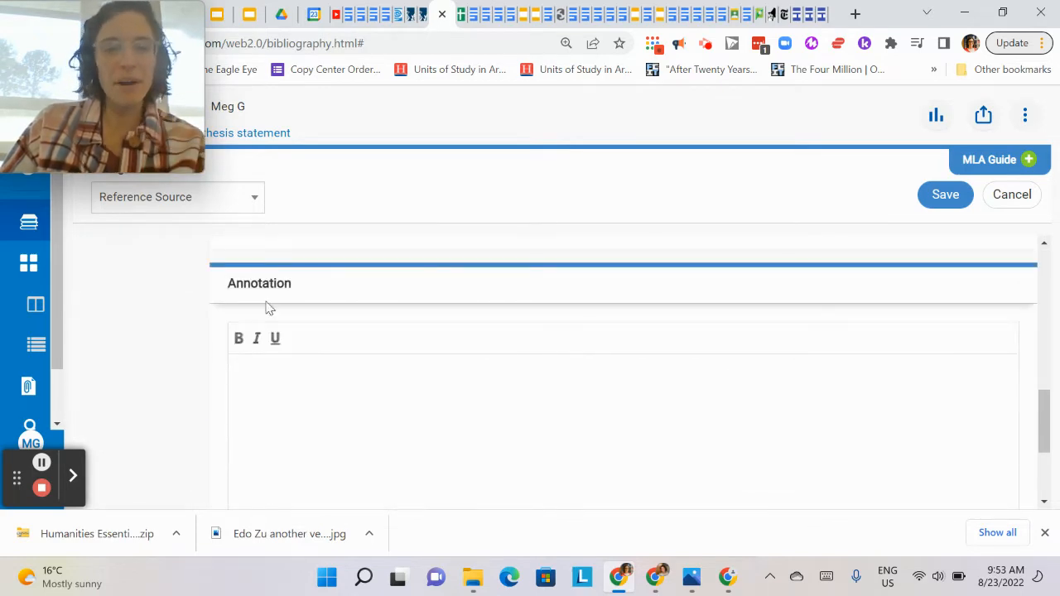
pyautogui.moveTo(230, 286); pyautogui.dragTo(302, 301)
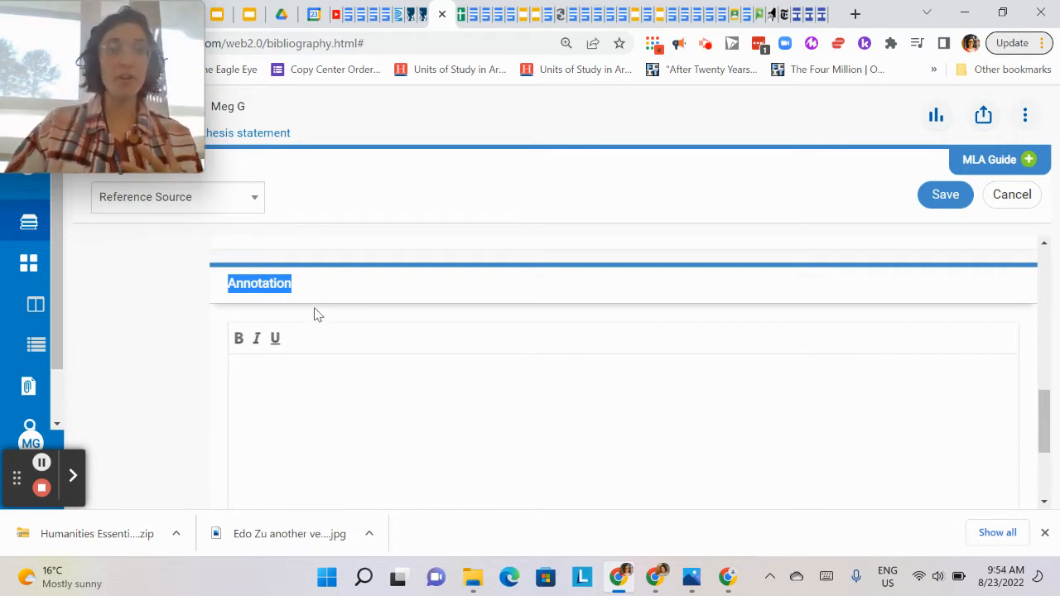
# Enter the headings "Content:", "Values:" and "Limitations:" in the annotation, separated by blank lines.
pyautogui.click(318, 377)
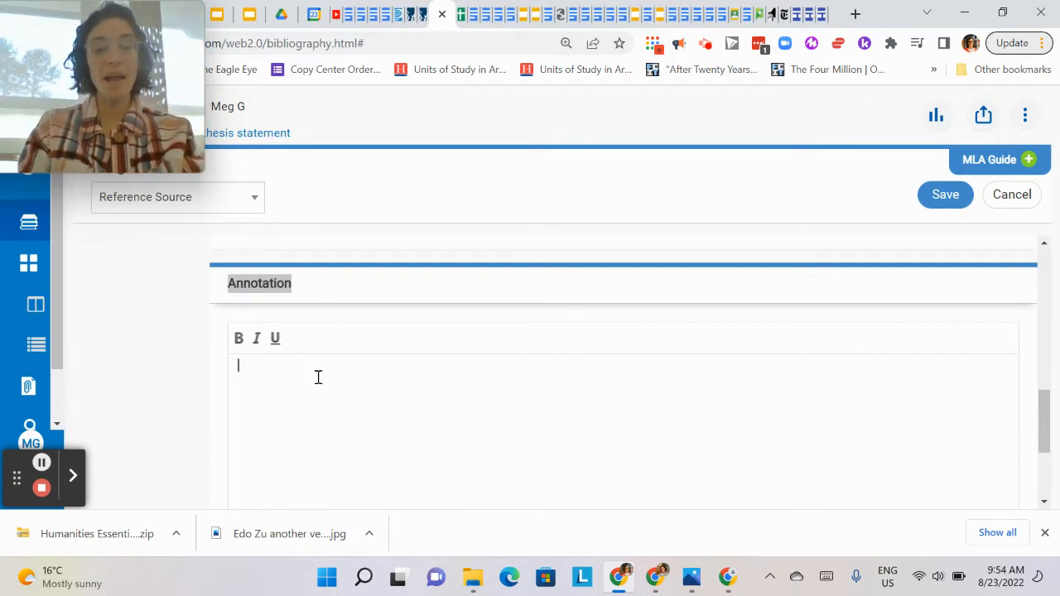
pyautogui.write('cont')
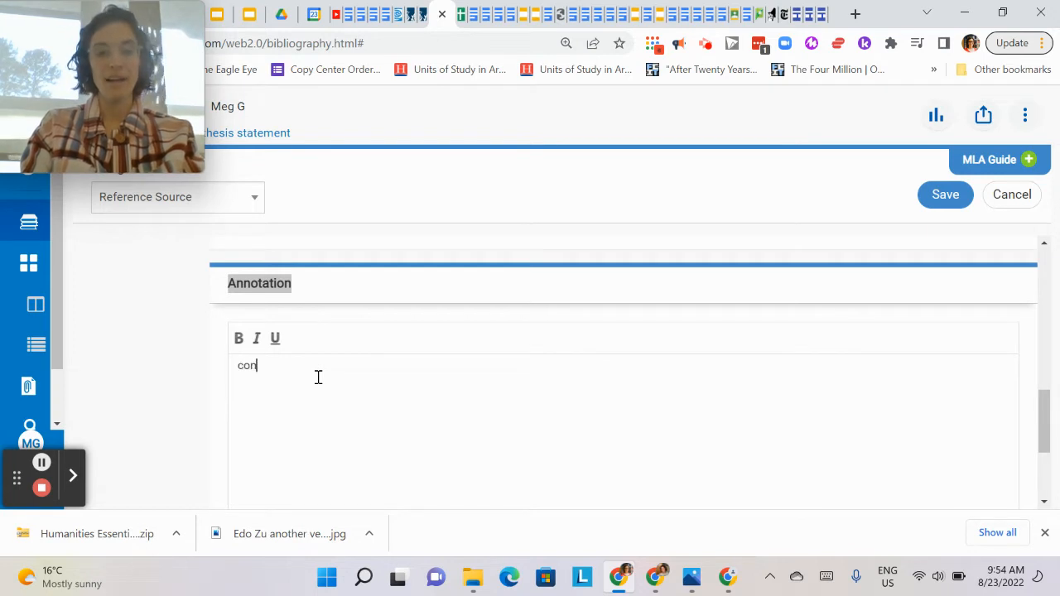
pyautogui.press('BackSpace')
pyautogui.press('BackSpace')
pyautogui.press('BackSpace')
pyautogui.press('BackSpace')
pyautogui.write('Content:')
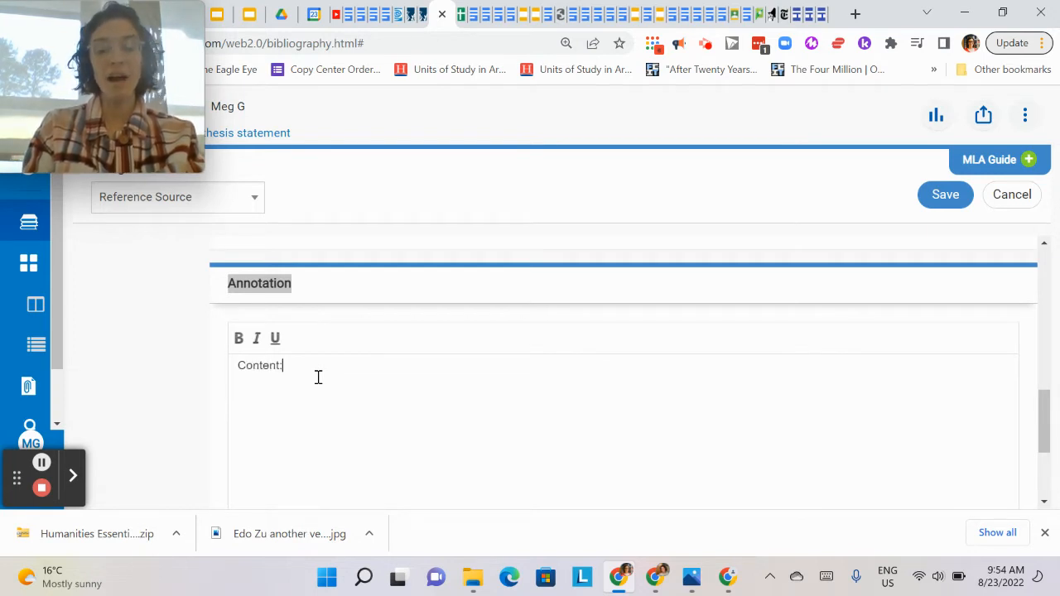
pyautogui.press('Return')
pyautogui.write('Valued:')
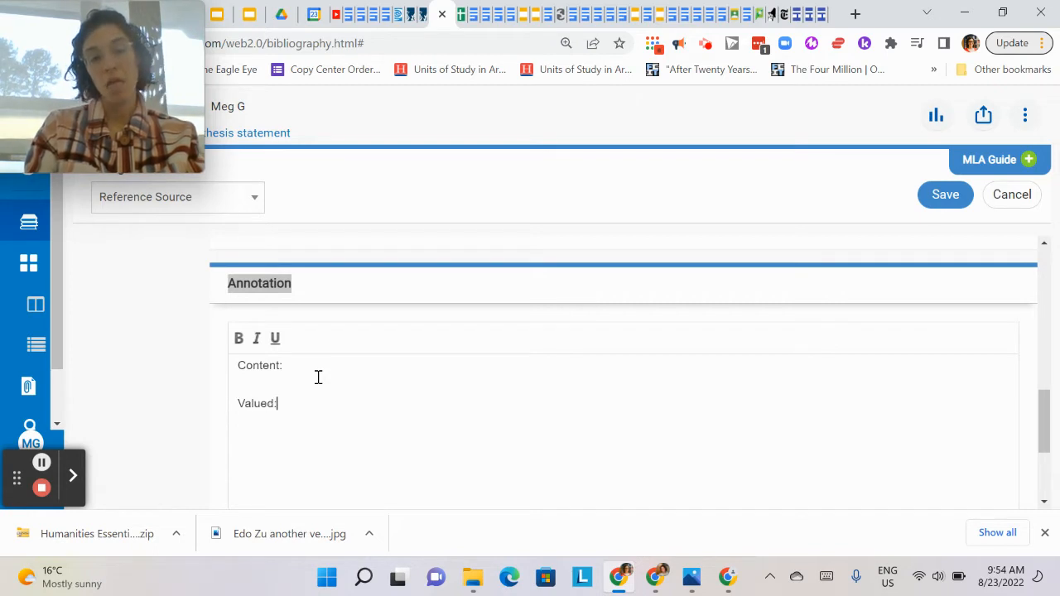
pyautogui.press('BackSpace')
pyautogui.write('s:')
pyautogui.press('Return')
pyautogui.press('Return')
pyautogui.write('Limitations:')
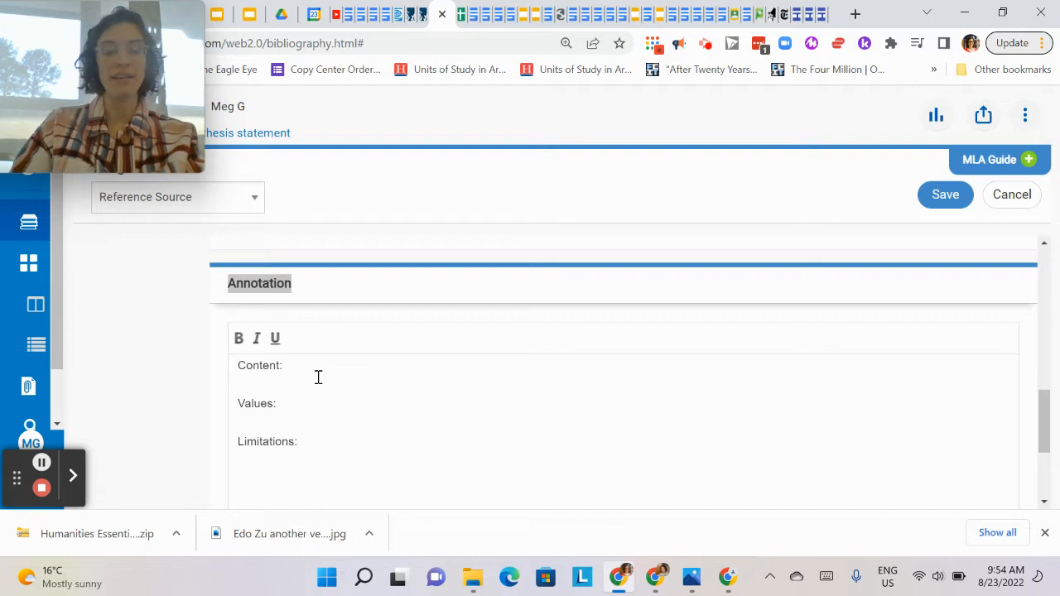
# Remove the colon from the "Content" heading in the annotation and make it bold and underlined.
pyautogui.click(304, 364)
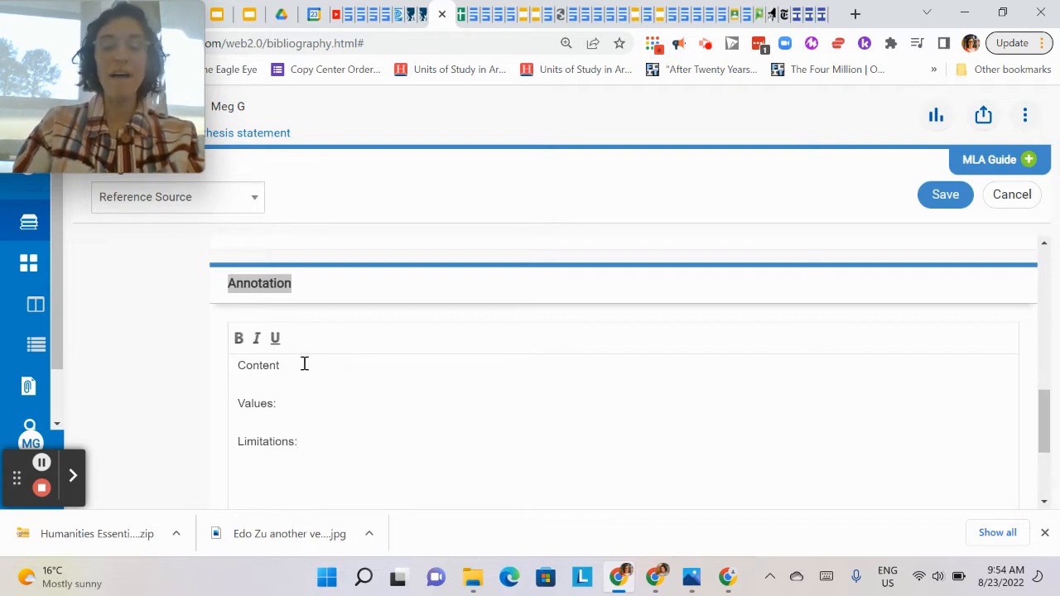
pyautogui.moveTo(299, 366); pyautogui.dragTo(214, 364)
pyautogui.click(275, 338)
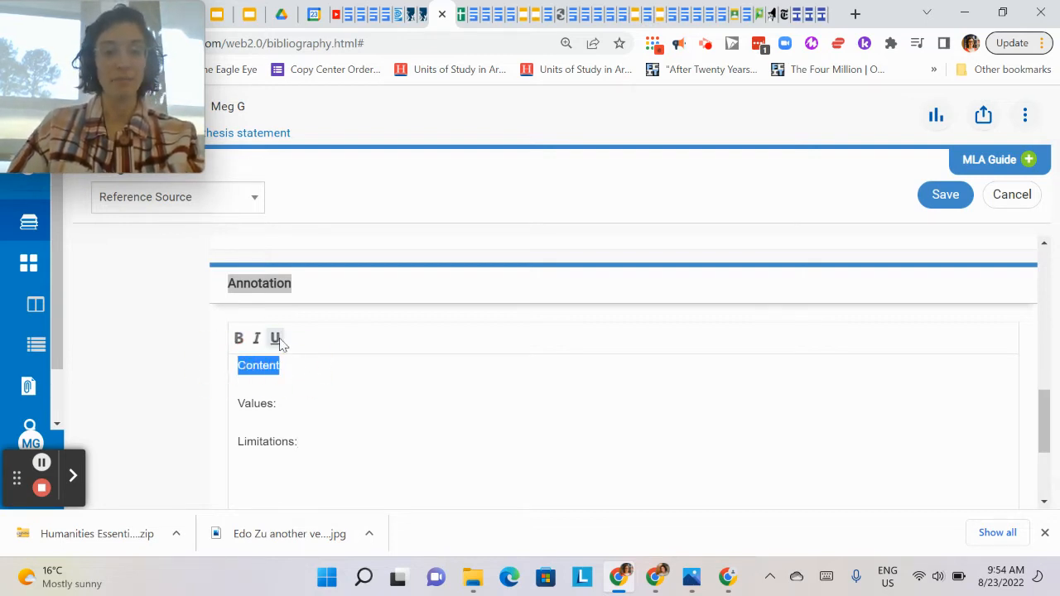
pyautogui.click(244, 340)
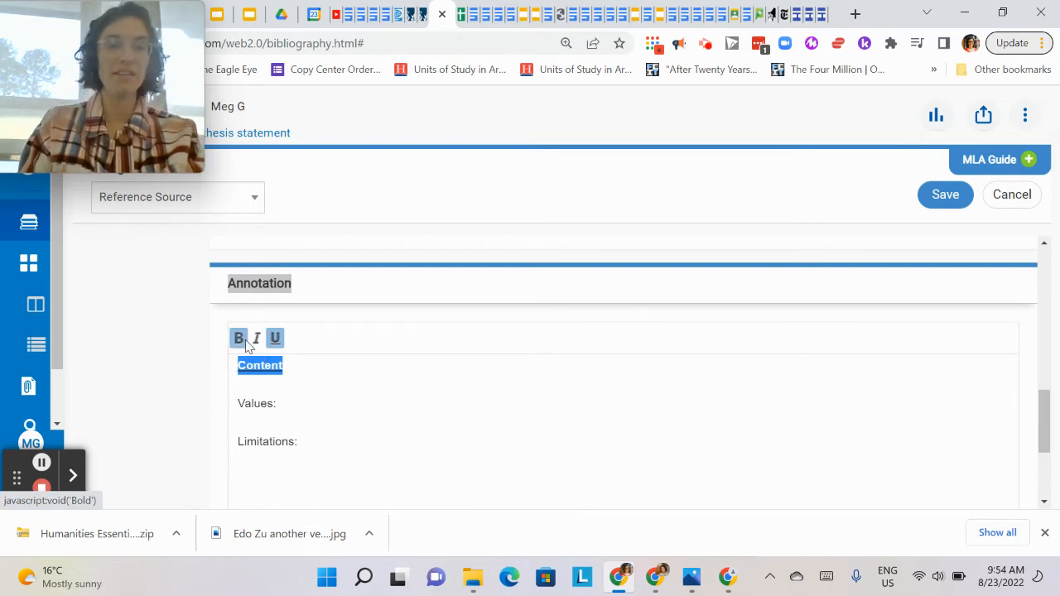
# Add the line "-Good overview" directly under the "Values:" heading of the annotation.
pyautogui.click(298, 409)
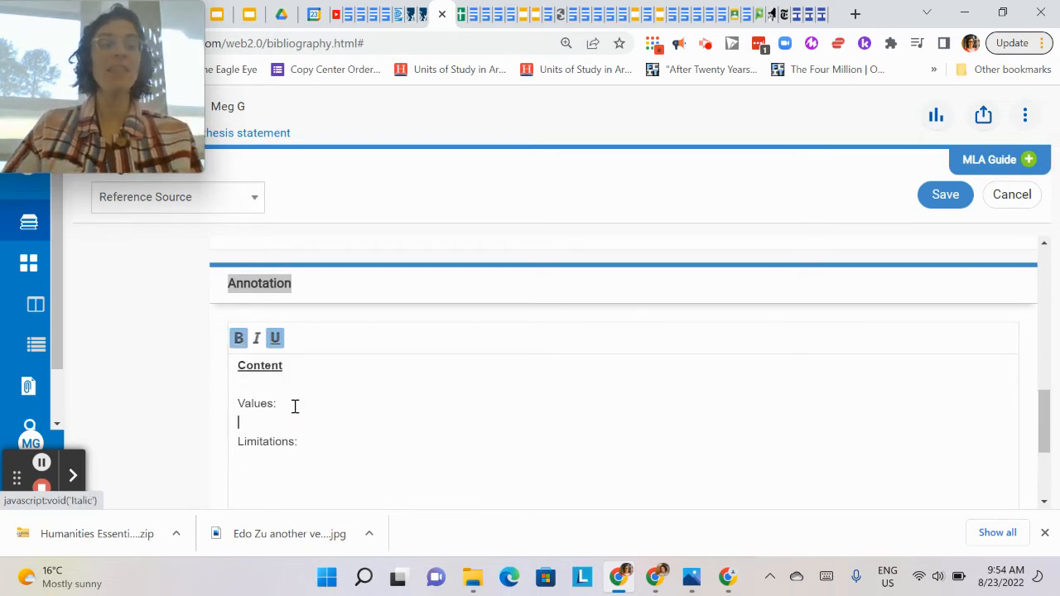
pyautogui.click(292, 403)
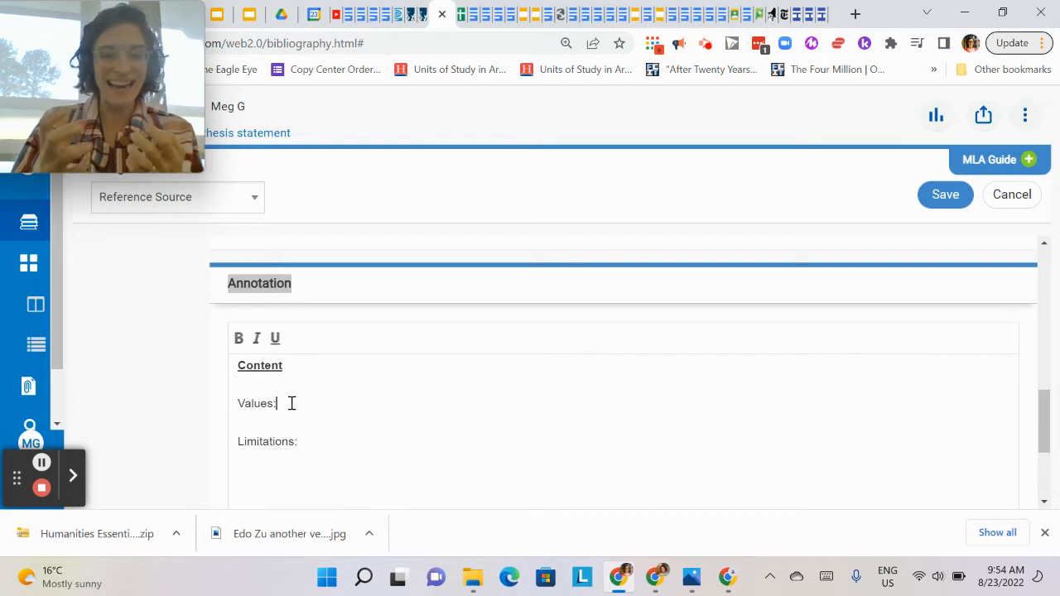
pyautogui.press('Return')
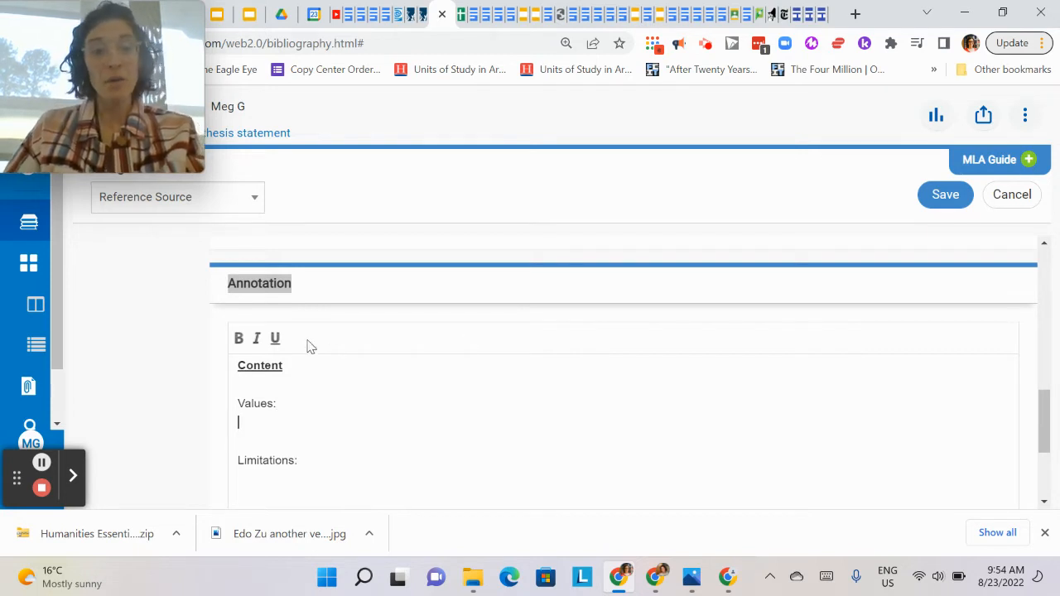
pyautogui.write('-')
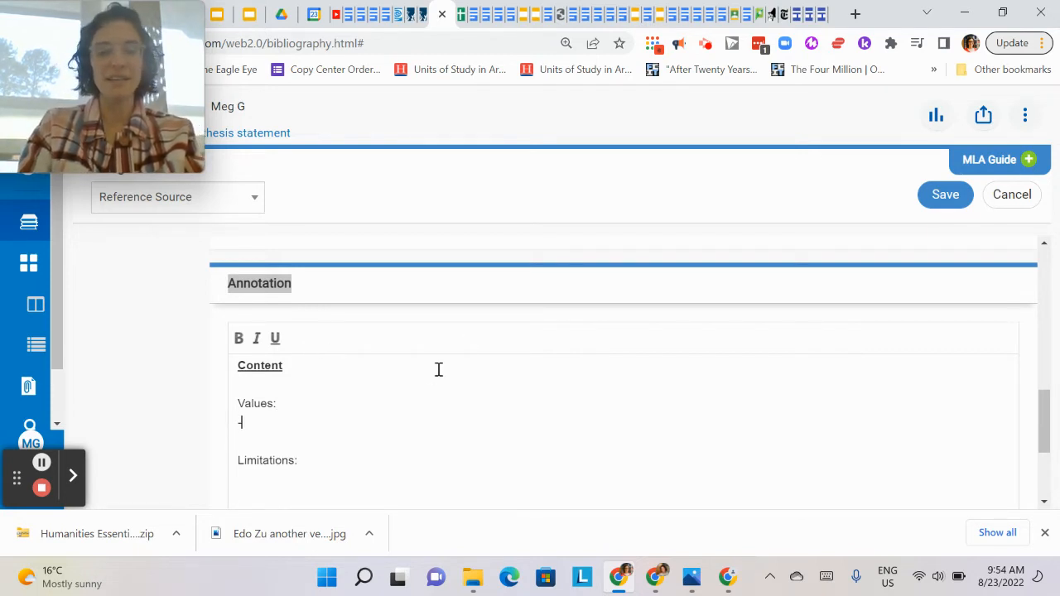
pyautogui.write('Good')
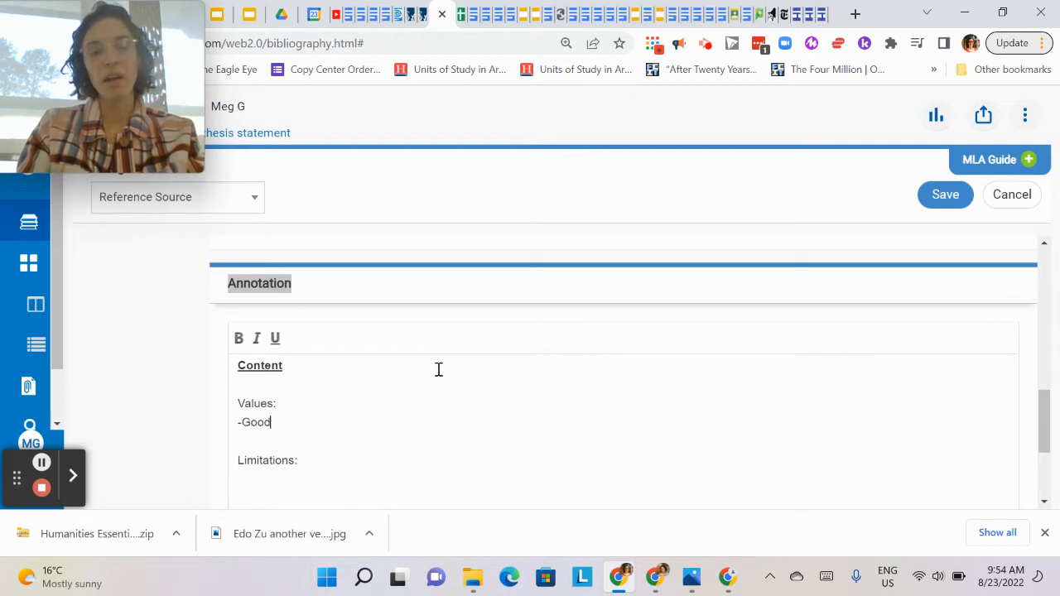
pyautogui.write(' overview')
# Add "-Nice general information" as the second point under "Values:".
pyautogui.press('Return')
pyautogui.write('-')
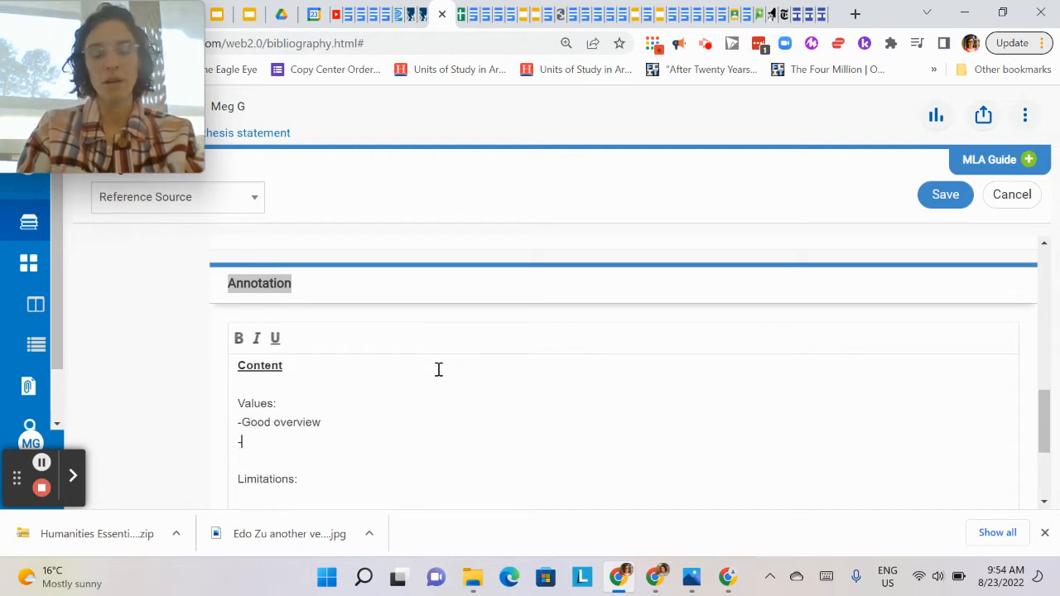
pyautogui.write('Nice generalinform')
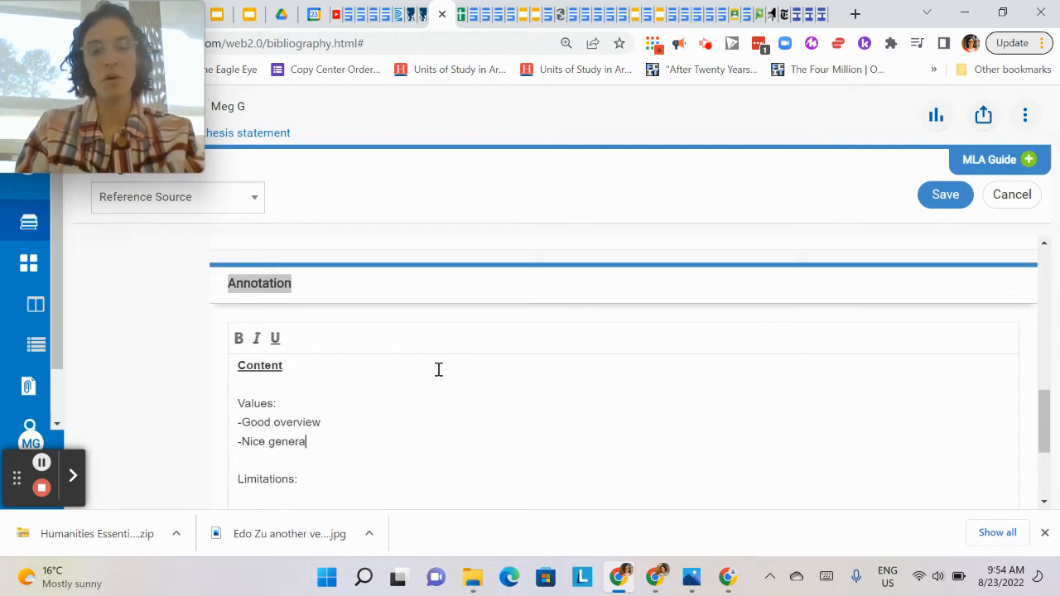
pyautogui.press('BackSpace')
pyautogui.press('BackSpace')
pyautogui.press('BackSpace')
pyautogui.press('BackSpace')
pyautogui.press('BackSpace')
pyautogui.press('BackSpace')
pyautogui.write('in')
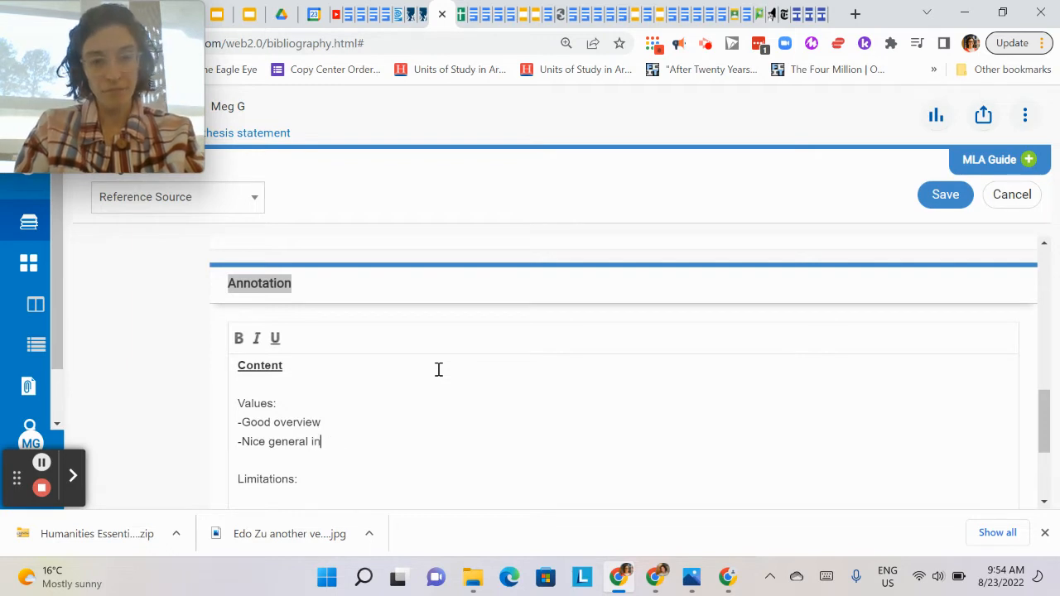
pyautogui.write('formation')
# Add "-Some images" as the third point under "Values:".
pyautogui.press('Return')
pyautogui.write('-')
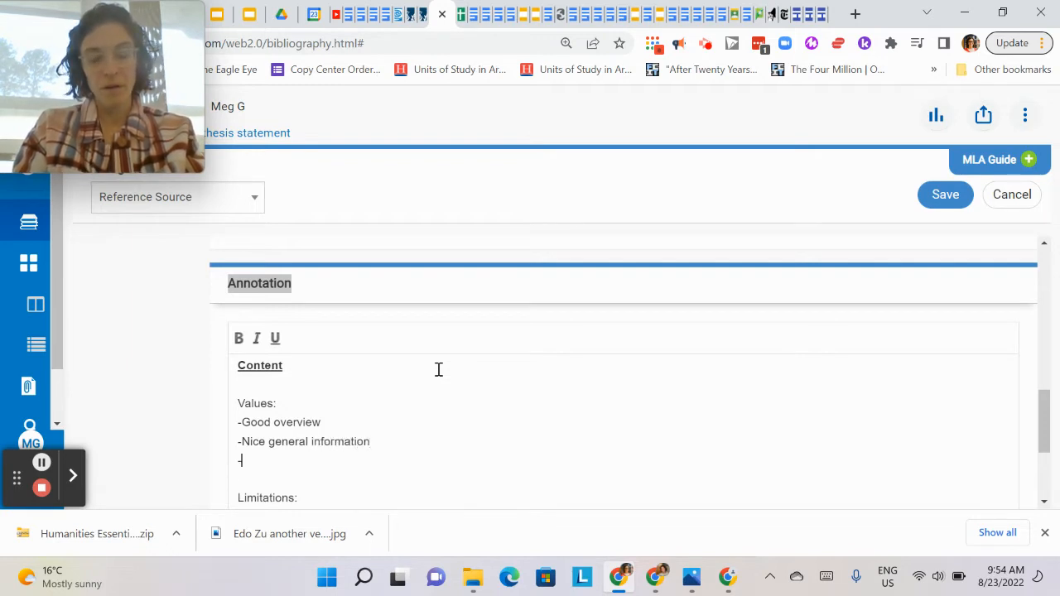
pyautogui.write('Some images')
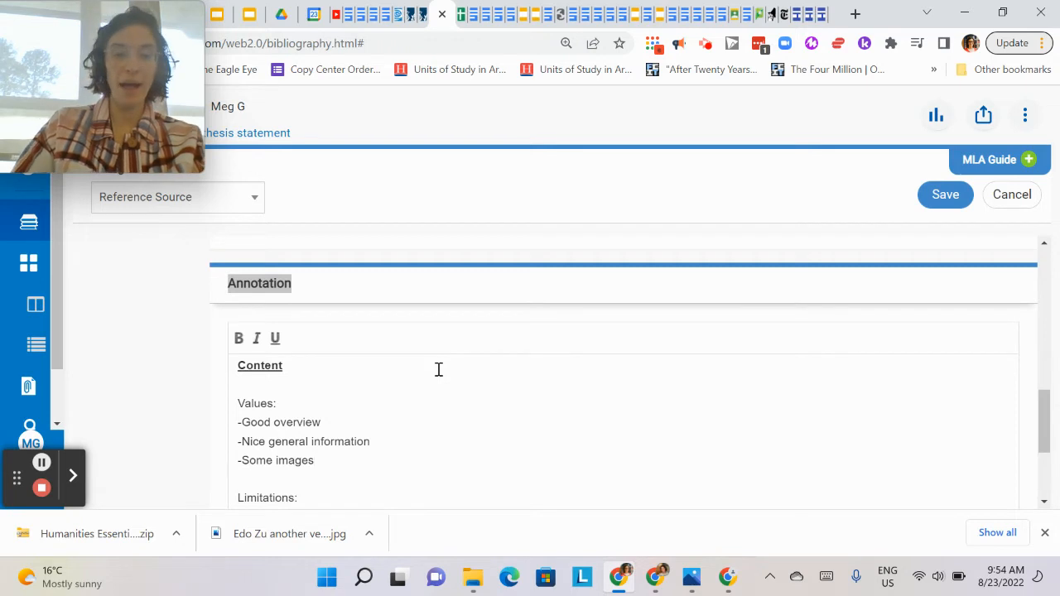
# Add the line "-I want to know some of the names of their gods" under the "Limitations:" heading.
pyautogui.scroll(-2, 431, 414)
pyautogui.click(345, 414)
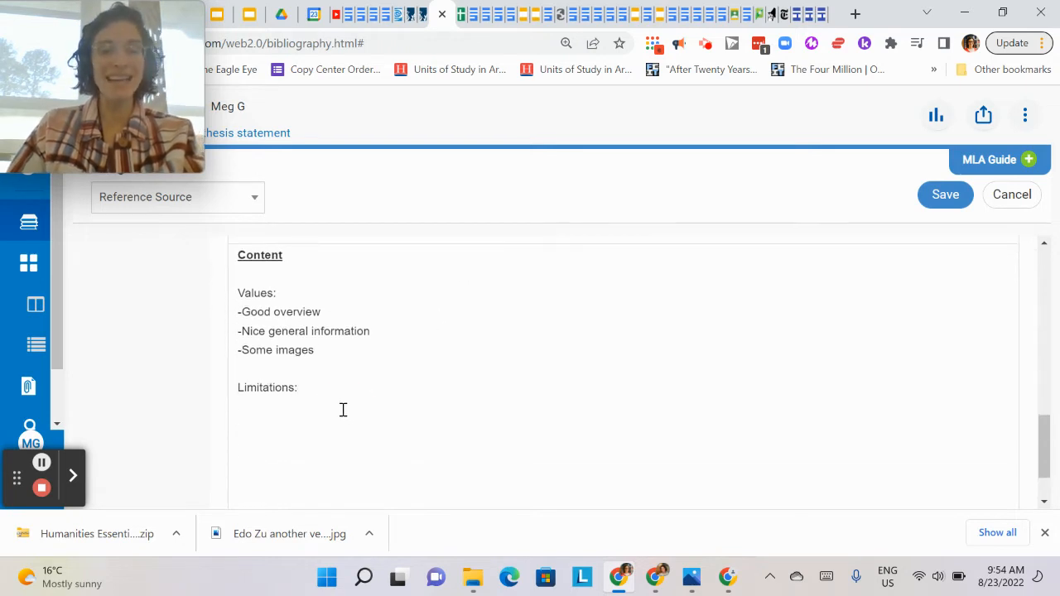
pyautogui.write('-')
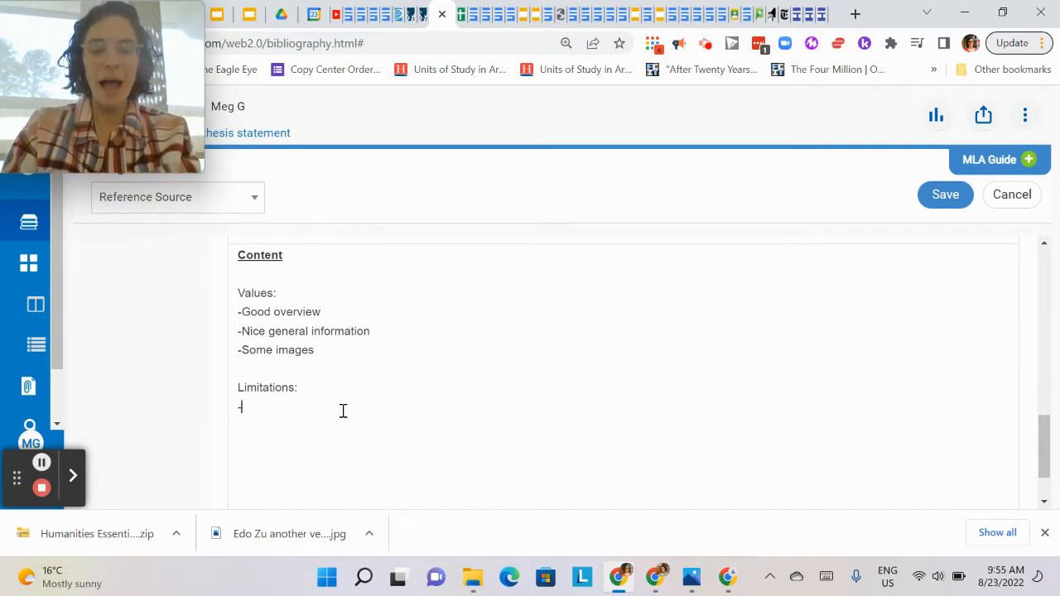
pyautogui.write('I want to know some of ')
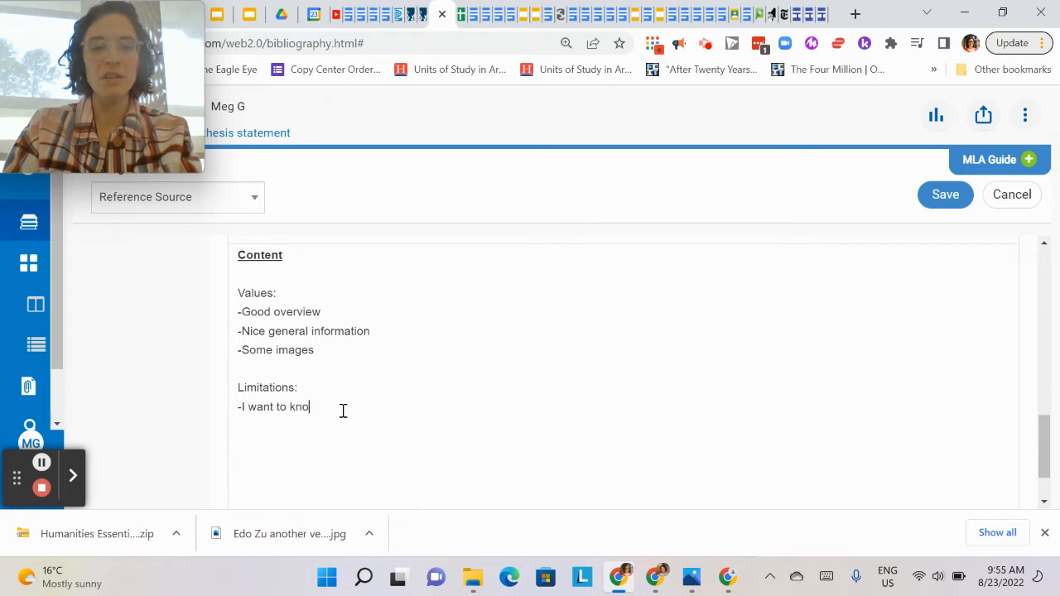
pyautogui.write('the names')
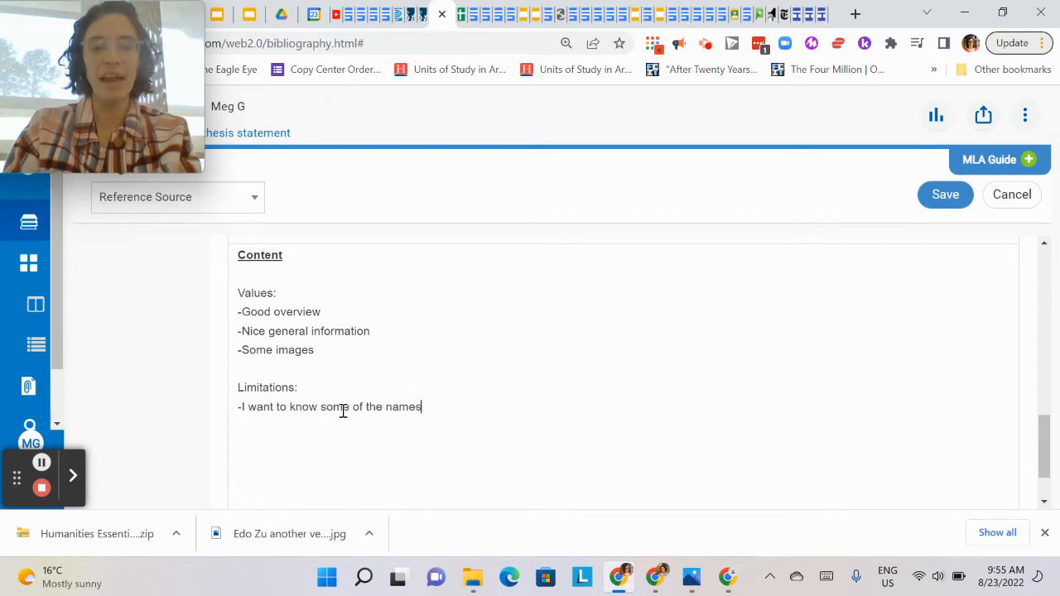
pyautogui.write(' of their gods')
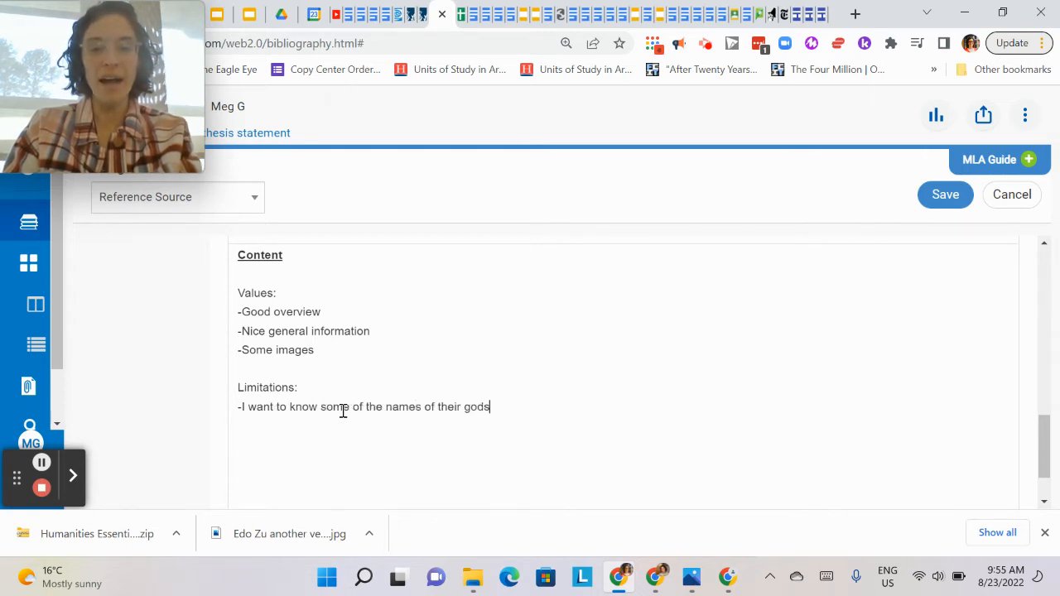
# Add "-I want to know more about human sacrifice" as the second point under "Limitations:".
pyautogui.press('Return')
pyautogui.write('-I want to ')
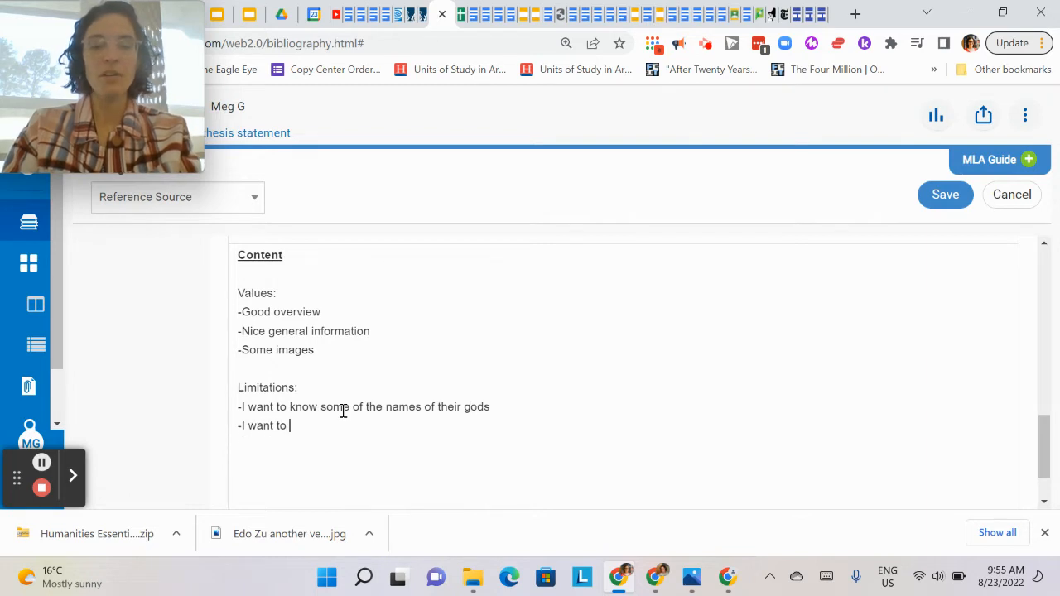
pyautogui.write('know more about ')
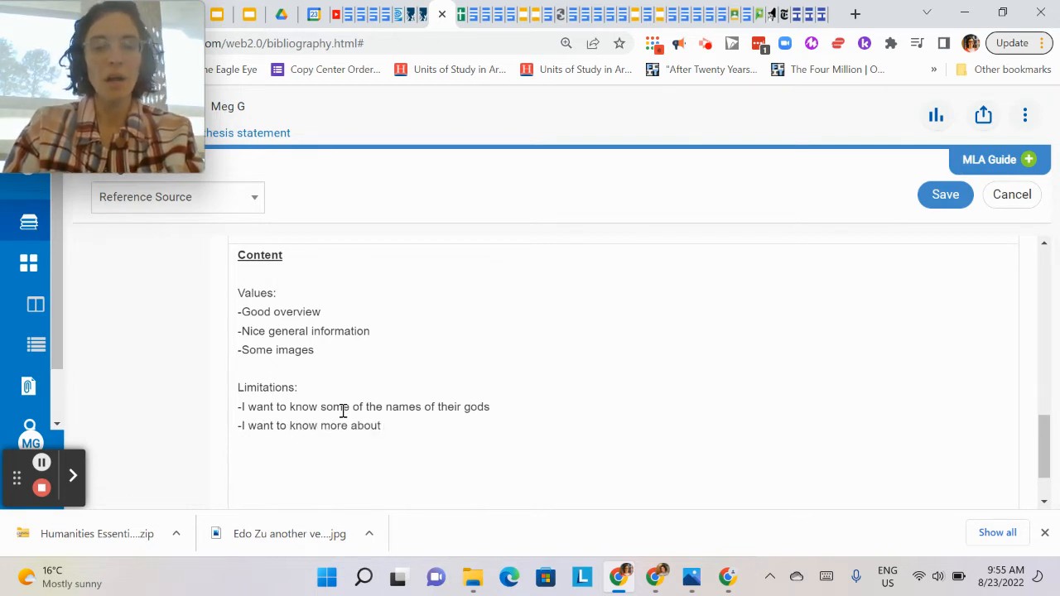
pyautogui.write('human sacrifice')
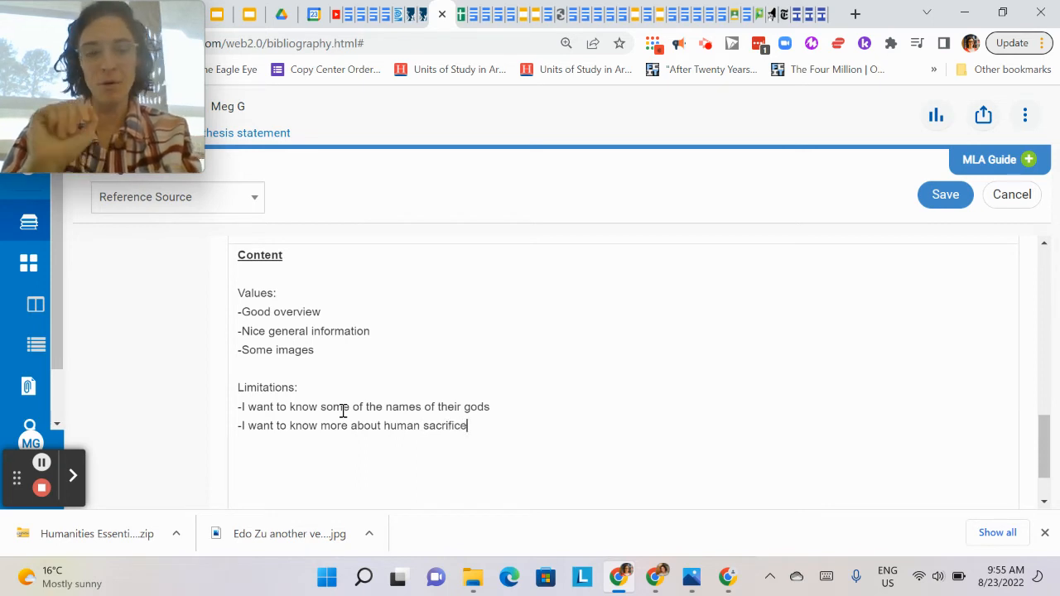
# Add "-What was the role of women in their religion?" as the third limitation and save the source.
pyautogui.press('Return')
pyautogui.write('-')
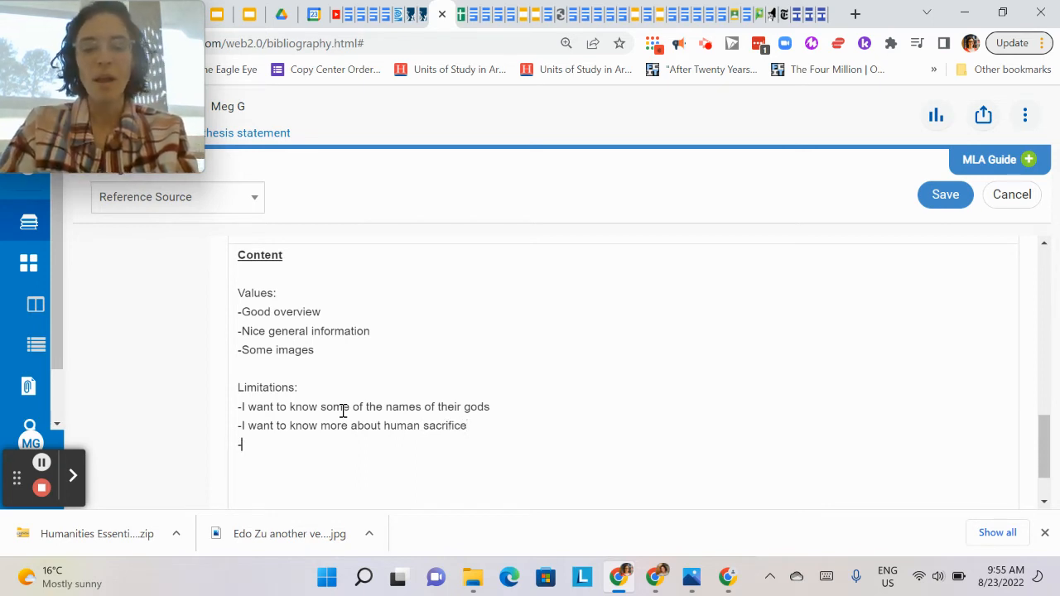
pyautogui.write('What was the end')
pyautogui.press('BackSpace')
pyautogui.press('BackSpace')
pyautogui.press('BackSpace')
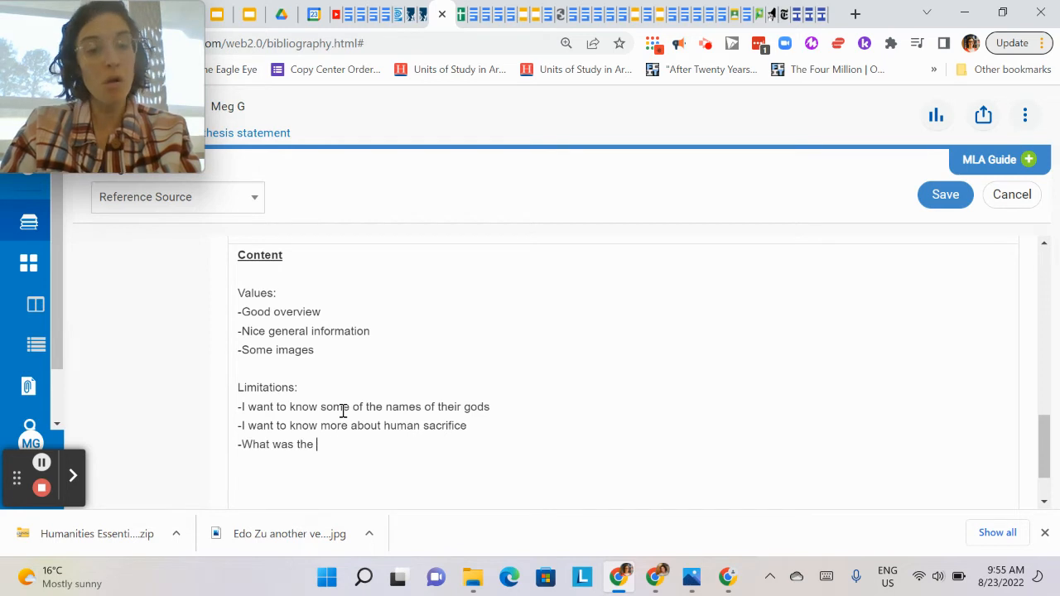
pyautogui.write('role of women in t')
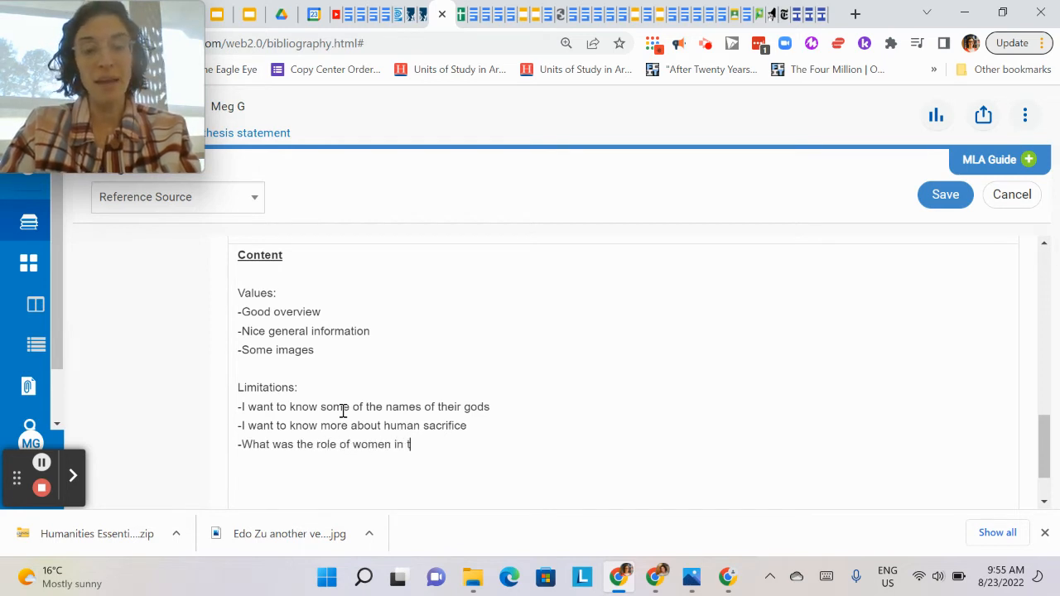
pyautogui.write('heir religion')
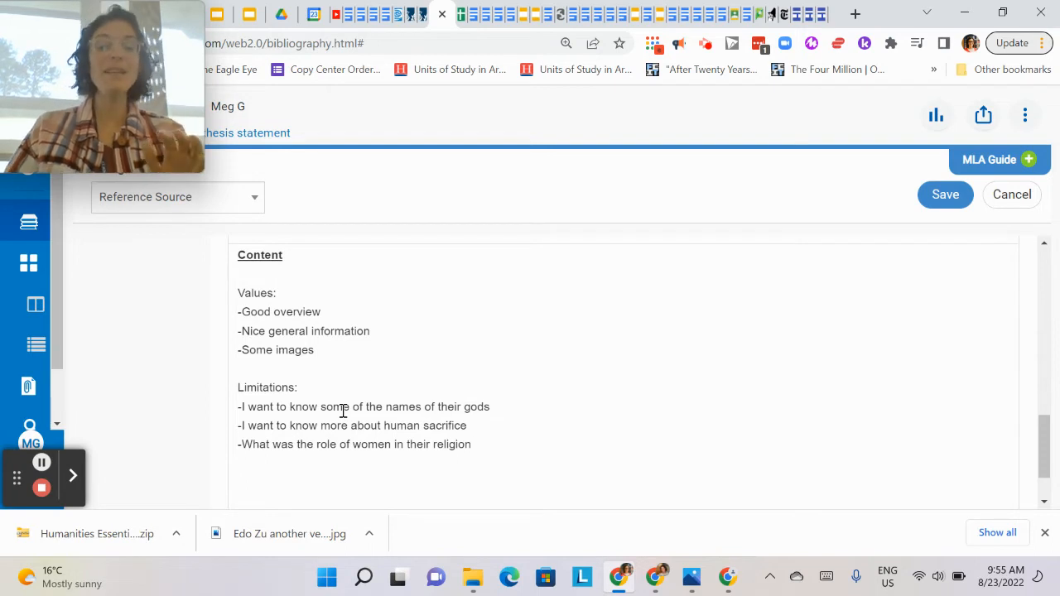
pyautogui.write('?')
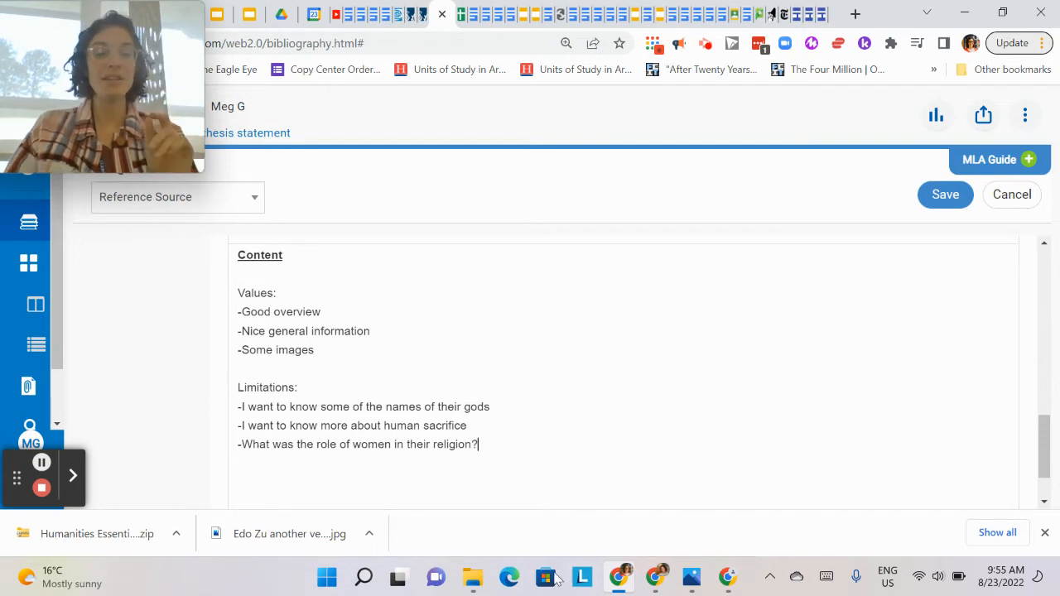
pyautogui.click(302, 424)
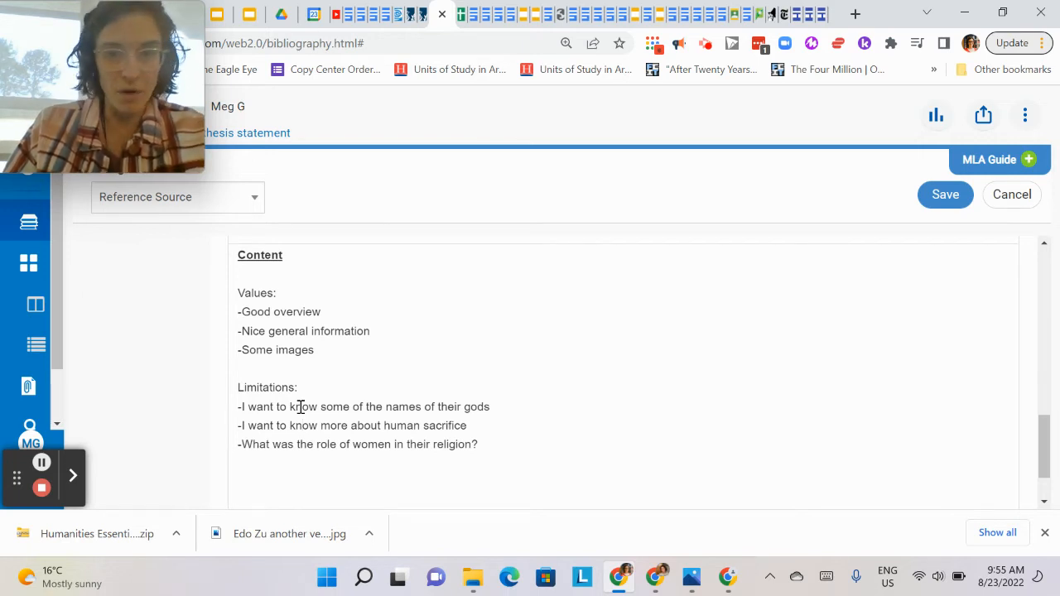
pyautogui.click(952, 196)
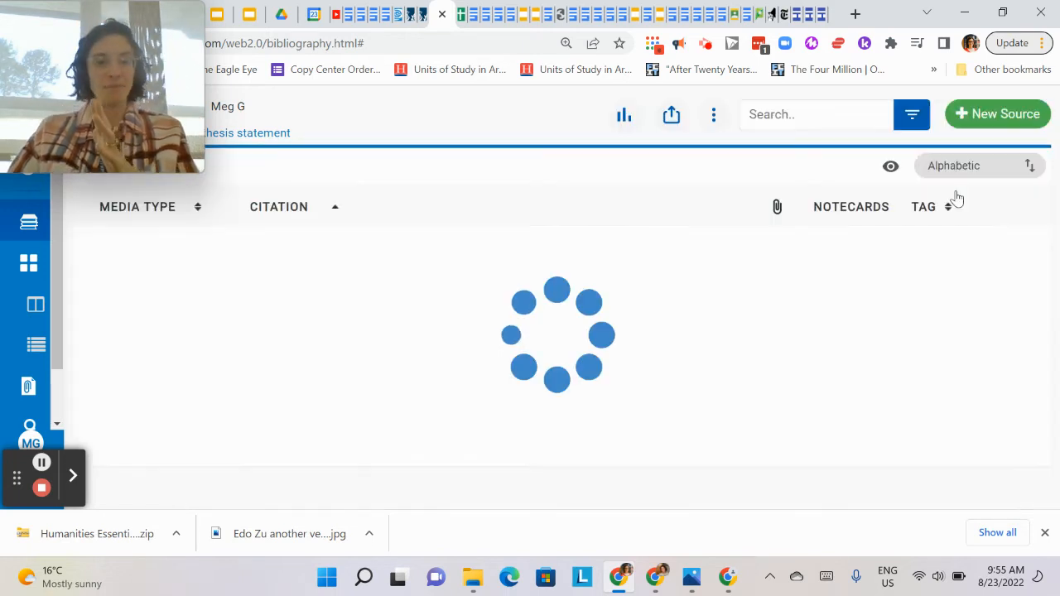